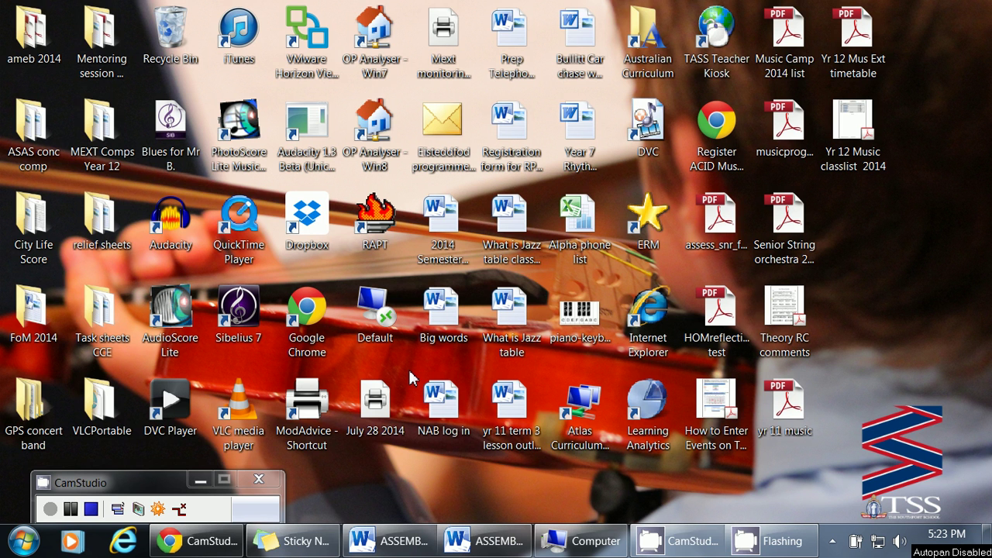
Move the CamStudio recorder window slightly across the desktop
{"action": "mouse_move", "coordinate": [141, 485]}
{"action": "left_mouse_down"}
{"action": "mouse_move", "coordinate": [222, 473]}
{"action": "mouse_move", "coordinate": [152, 478]}
{"action": "left_mouse_up"}
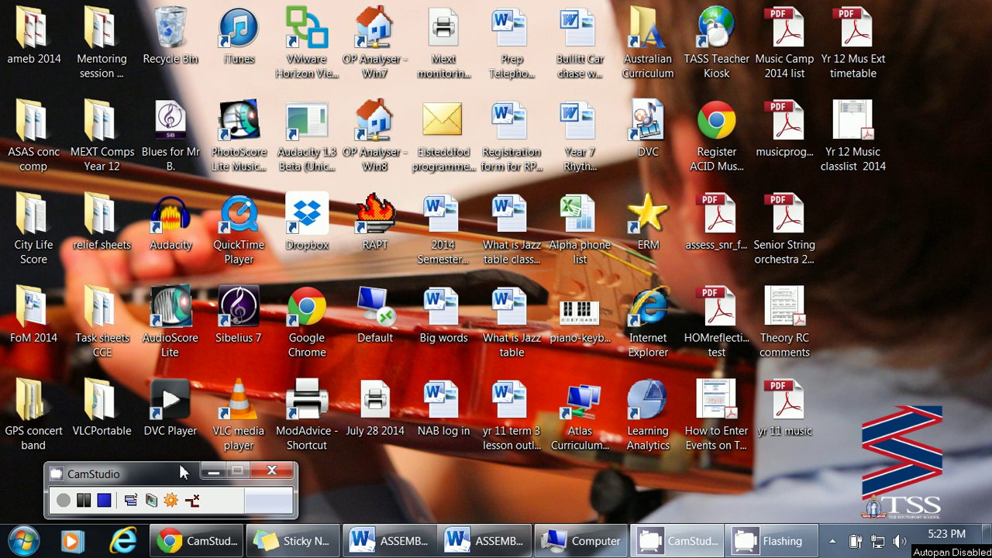
Launch Windows Live Movie Maker from the Start menu to get a blank My Movie project
{"action": "left_click", "coordinate": [23, 546]}
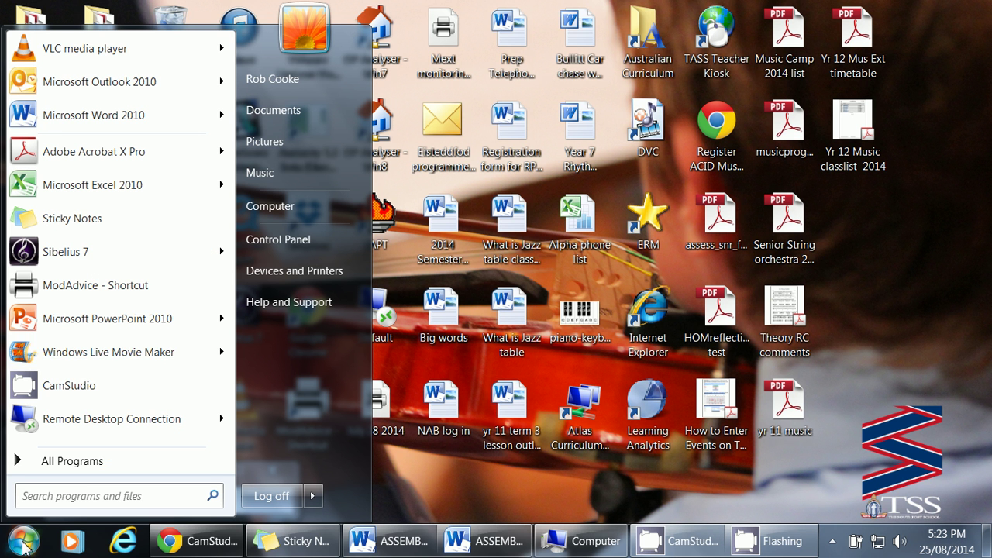
{"action": "left_click", "coordinate": [112, 355]}
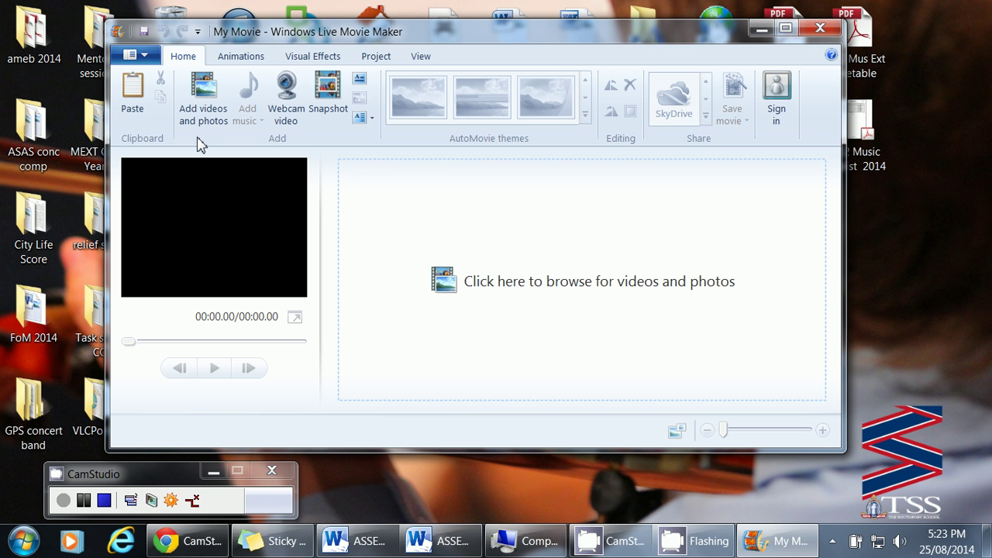
Add the Wildlife sample video from Sample Videos to the project
{"action": "left_click", "coordinate": [205, 91]}
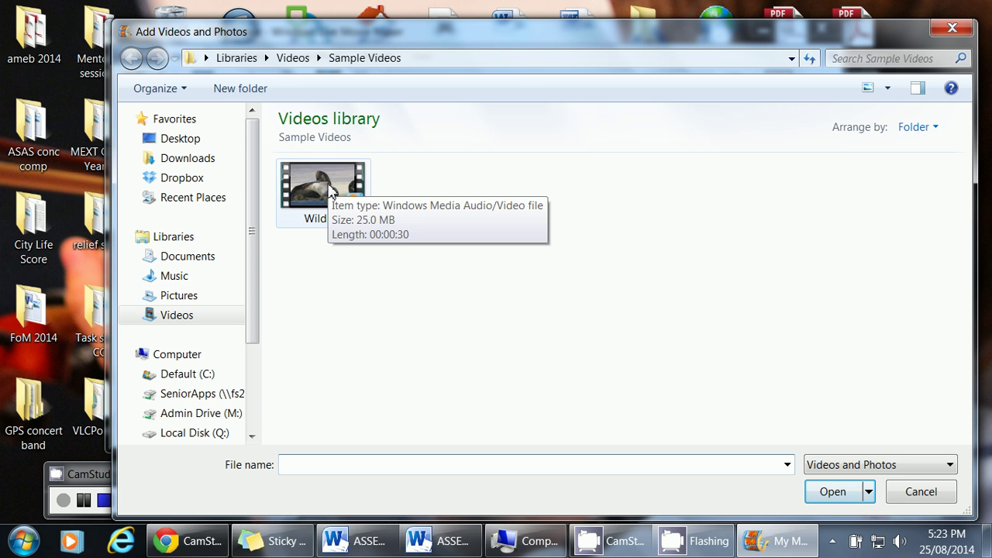
{"action": "left_click", "coordinate": [330, 191]}
{"action": "left_click", "coordinate": [840, 493]}
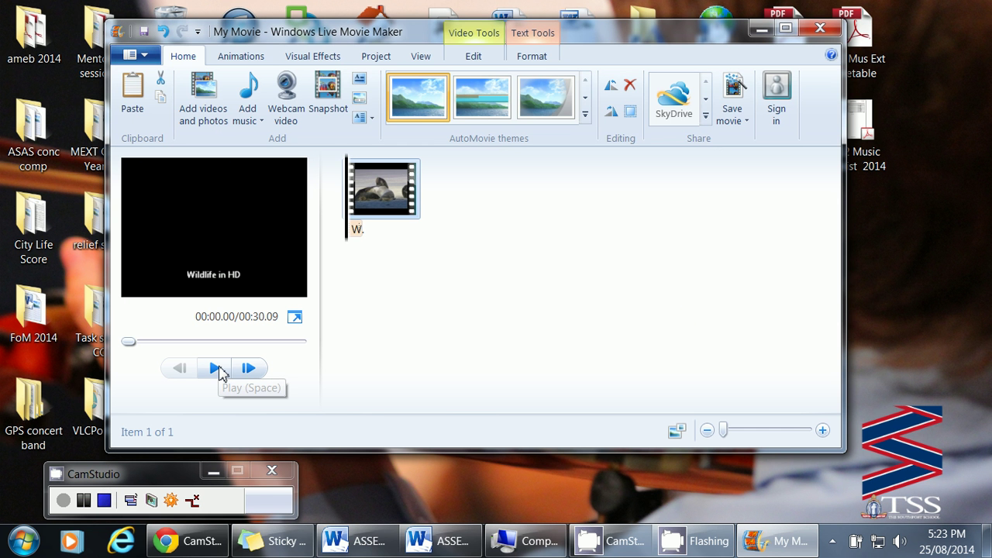
Preview the opening of the Wildlife clip briefly, then rewind it to the start
{"action": "left_click", "coordinate": [215, 368]}
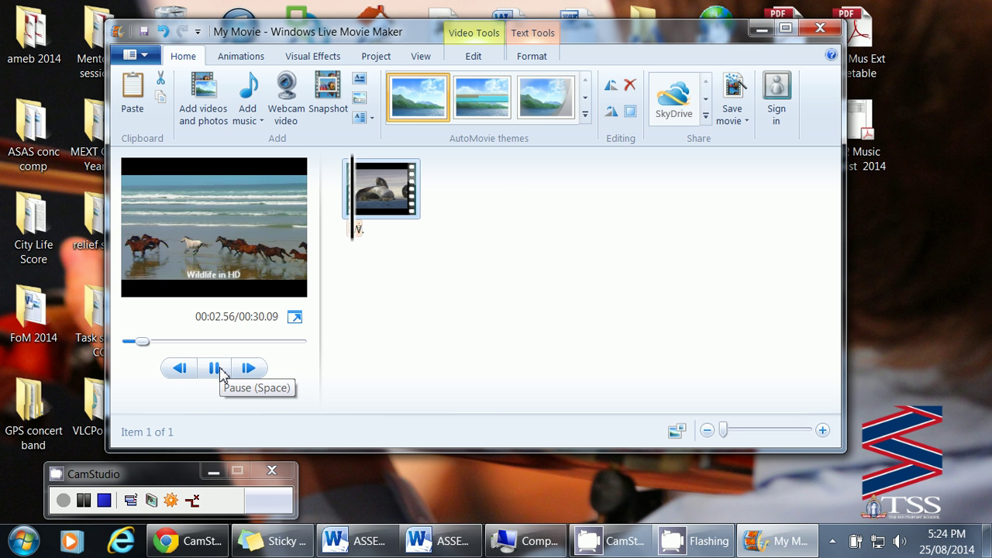
{"action": "left_click", "coordinate": [218, 369]}
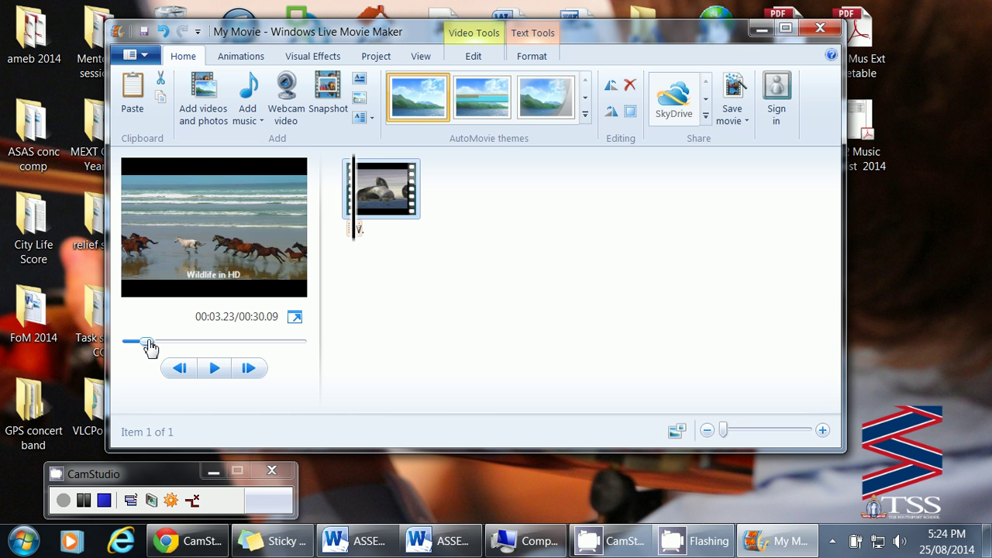
{"action": "left_click_drag", "start_coordinate": [148, 347], "coordinate": [124, 344]}
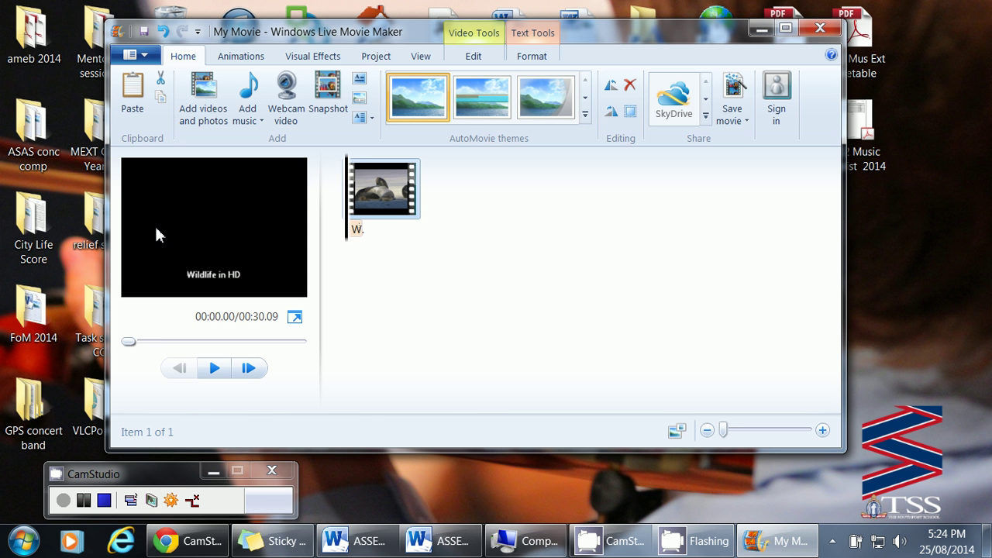
Open the Trim tool for the Wildlife clip from the Video Tools Edit tab
{"action": "left_click", "coordinate": [472, 57]}
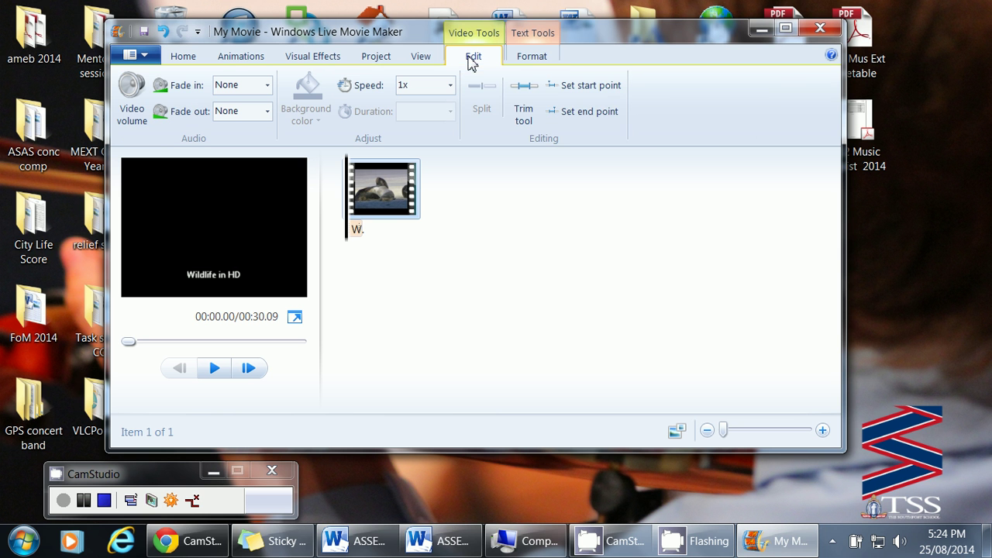
{"action": "left_click", "coordinate": [525, 116]}
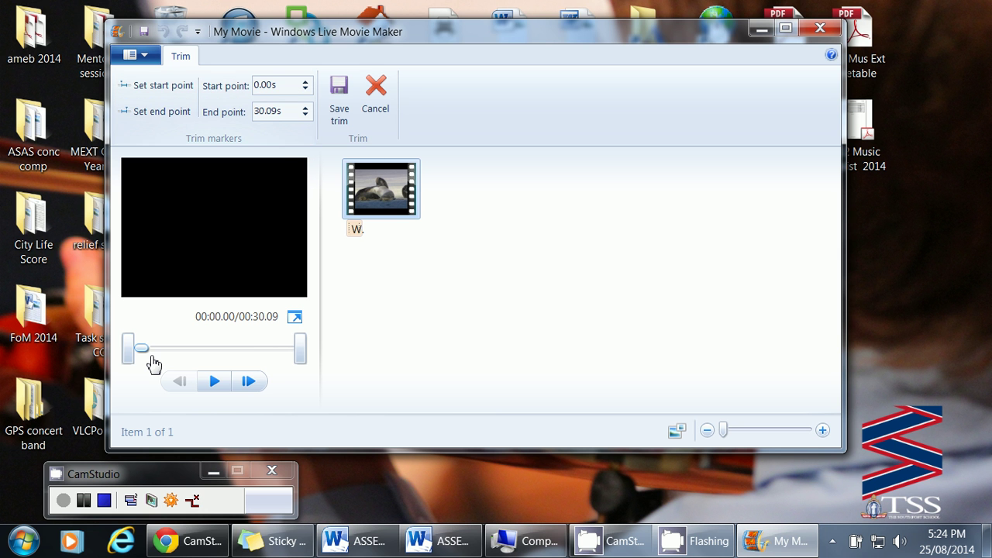
Adjust the trim handles so the clip starts at 7.14s and ends at 11.70s
{"action": "left_click_drag", "start_coordinate": [130, 365], "coordinate": [172, 364]}
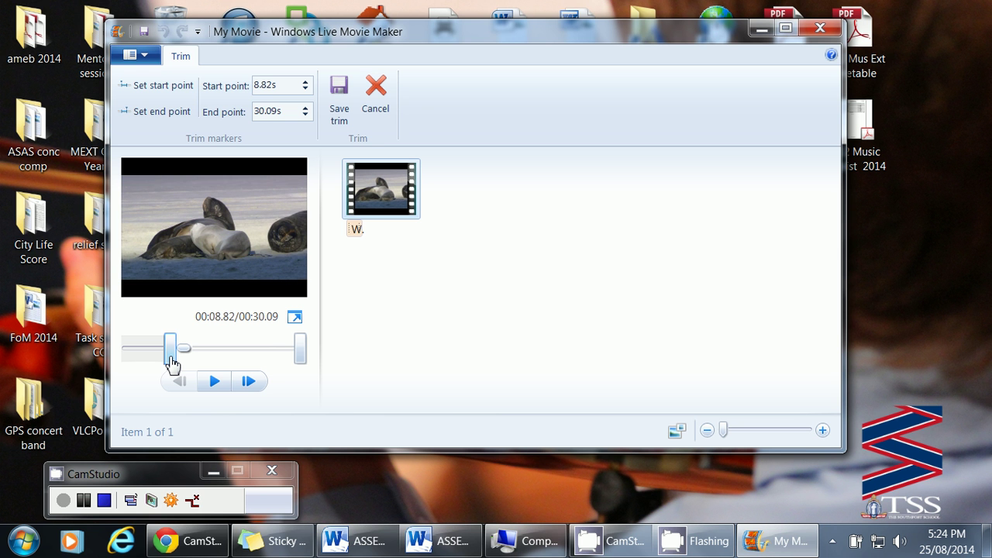
{"action": "left_click_drag", "start_coordinate": [301, 356], "coordinate": [215, 358]}
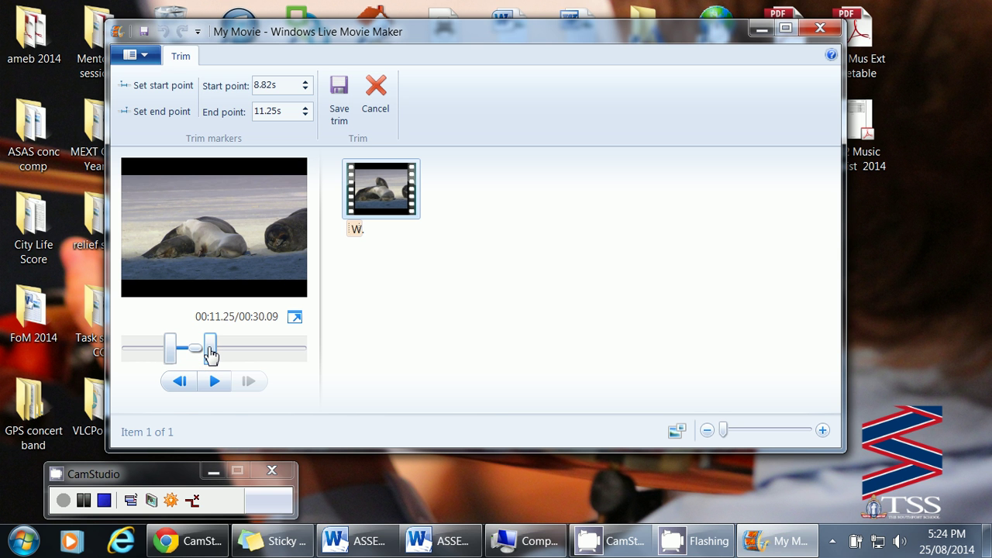
{"action": "left_click_drag", "start_coordinate": [210, 353], "coordinate": [210, 353]}
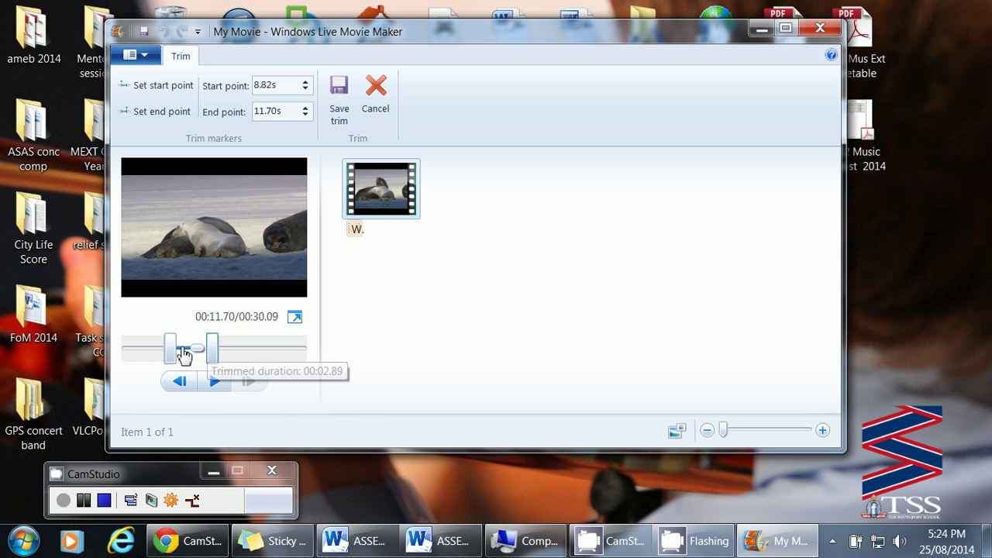
{"action": "left_click", "coordinate": [177, 357]}
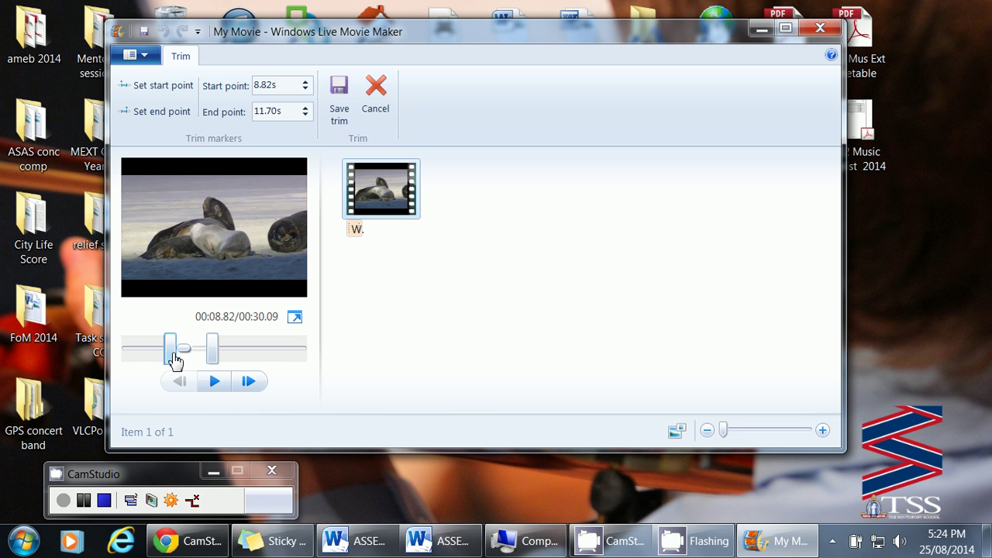
{"action": "left_click_drag", "start_coordinate": [175, 357], "coordinate": [176, 358]}
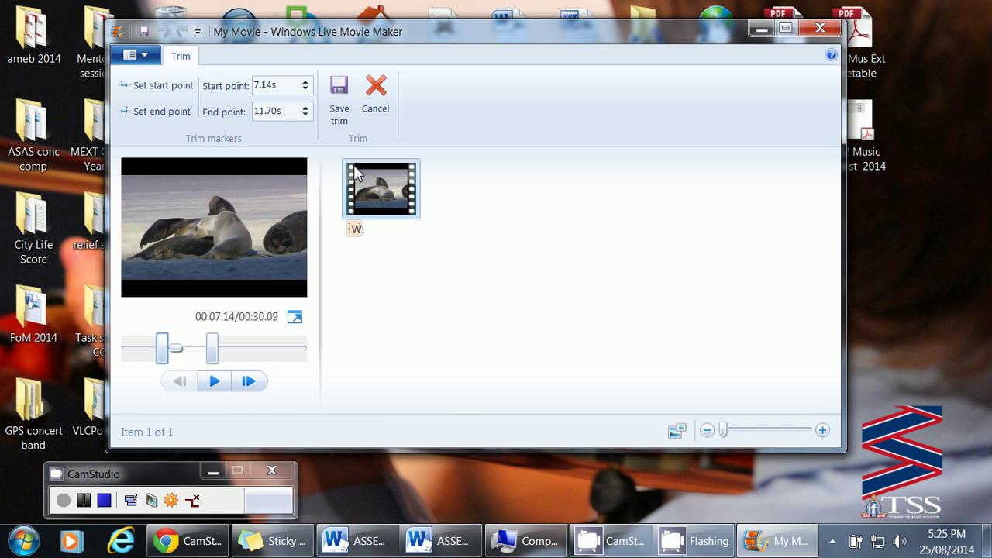
Save the trim, leaving a 4.56-second seal clip, and play it back
{"action": "left_click", "coordinate": [339, 91]}
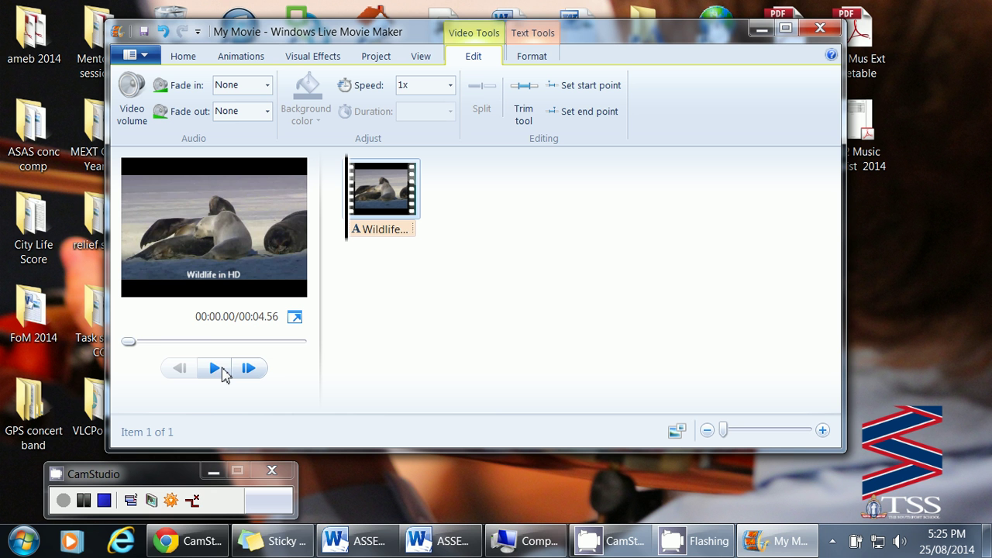
{"action": "left_click", "coordinate": [220, 374]}
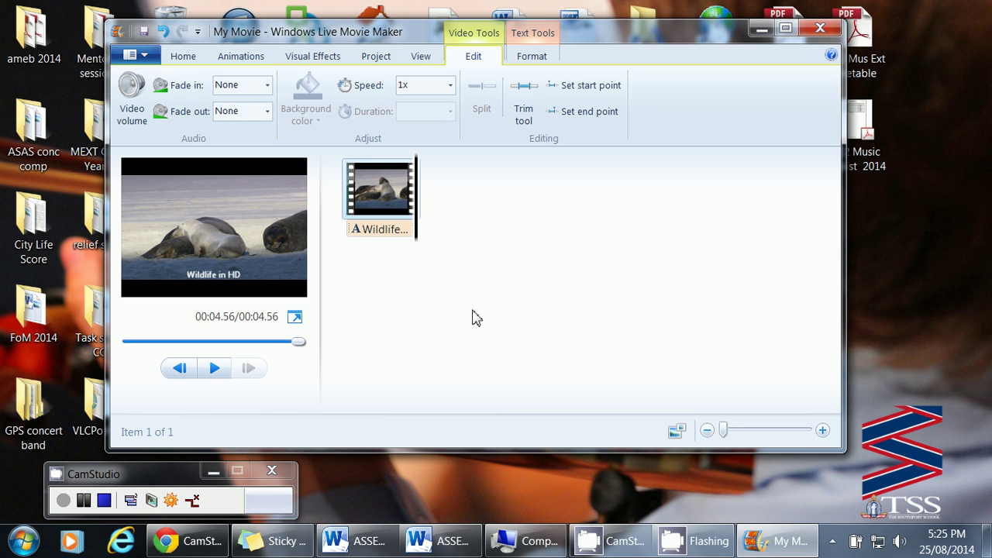
{"action": "left_click", "coordinate": [187, 60]}
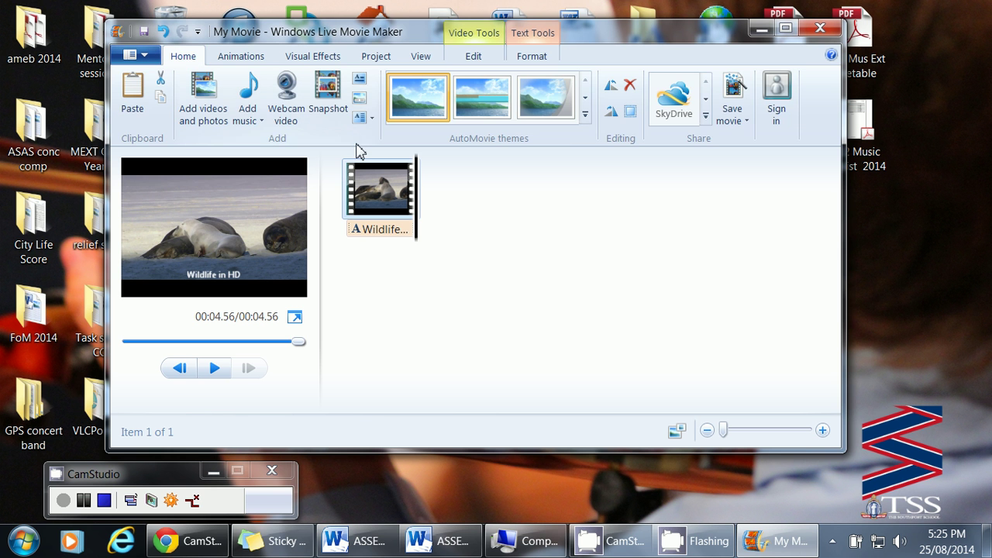
Export the movie as test trim.wmv, replacing the existing file of that name
{"action": "left_click", "coordinate": [730, 88]}
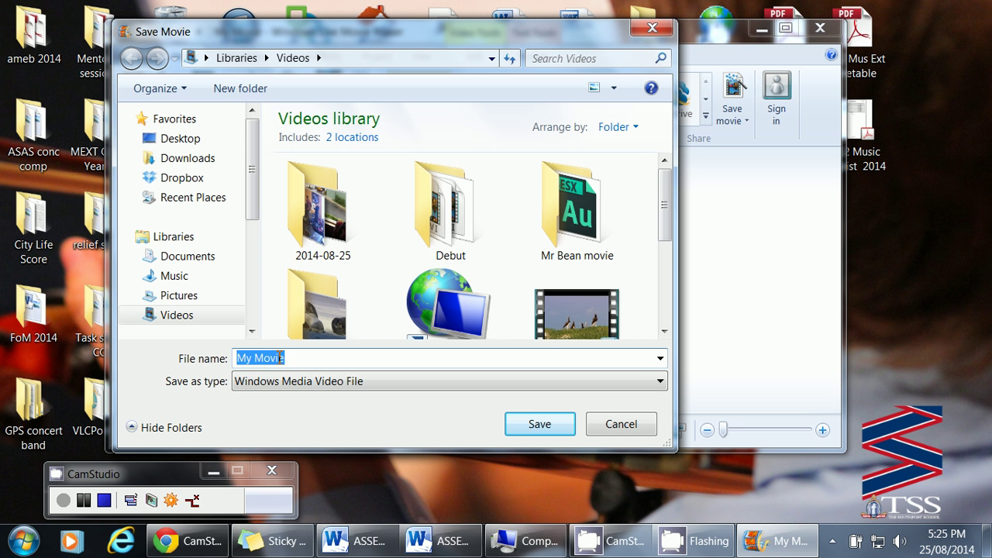
{"action": "type", "text": "test m"}
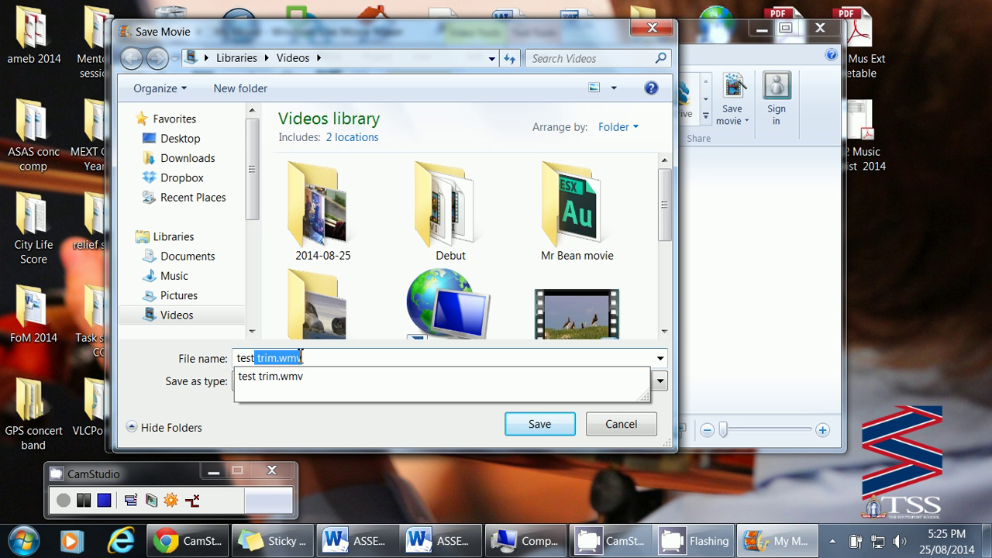
{"action": "type", "text": "o"}
{"action": "key", "text": "BackSpace"}
{"action": "key", "text": "BackSpace"}
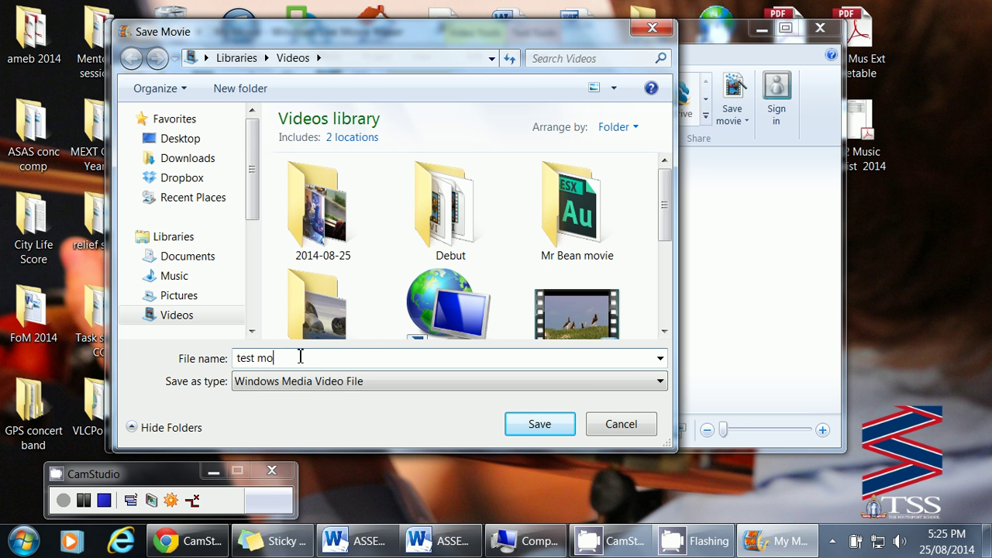
{"action": "type", "text": "trim.wmv"}
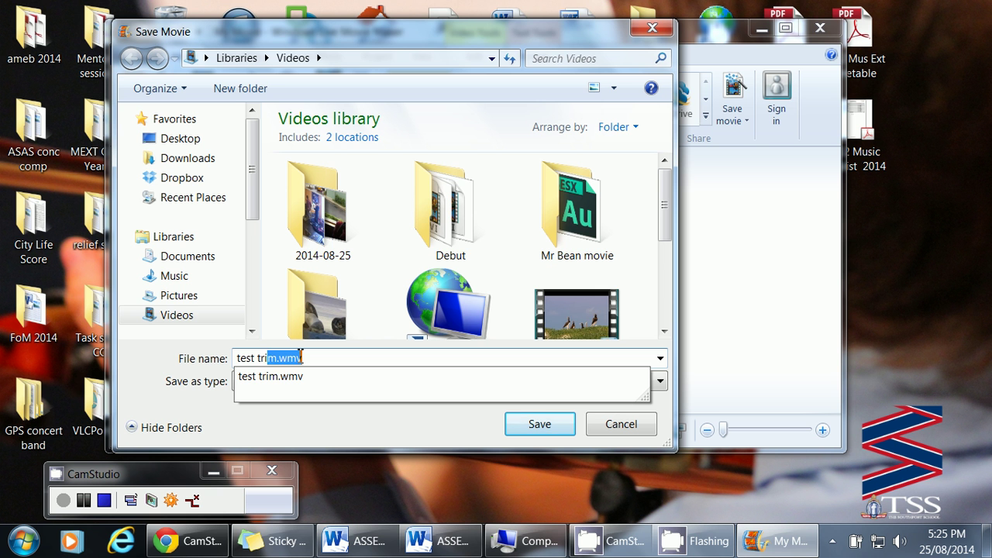
{"action": "left_click", "coordinate": [548, 425]}
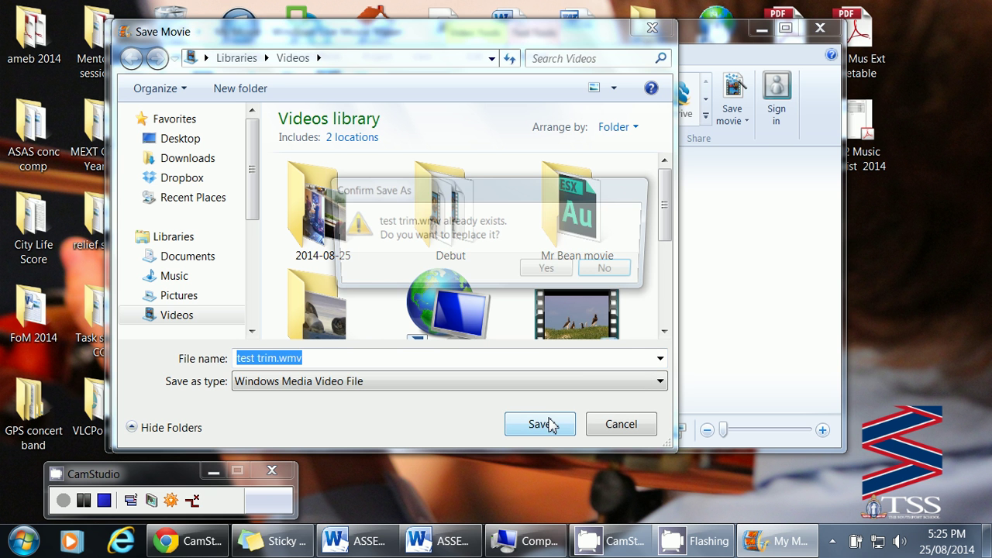
{"action": "left_click", "coordinate": [556, 273]}
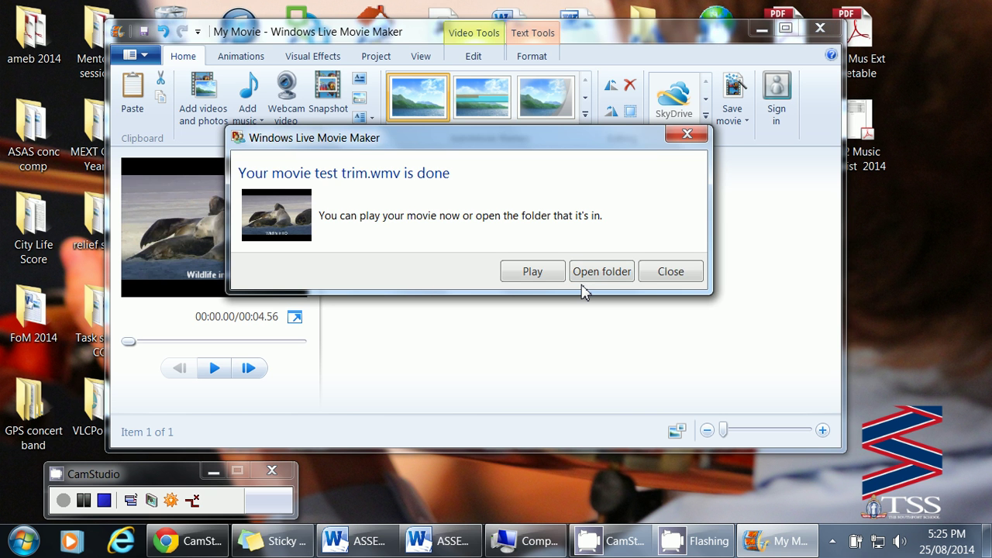
Watch test trim.wmv in Media Player, then close it and Movie Maker, discarding project changes
{"action": "left_click", "coordinate": [527, 276]}
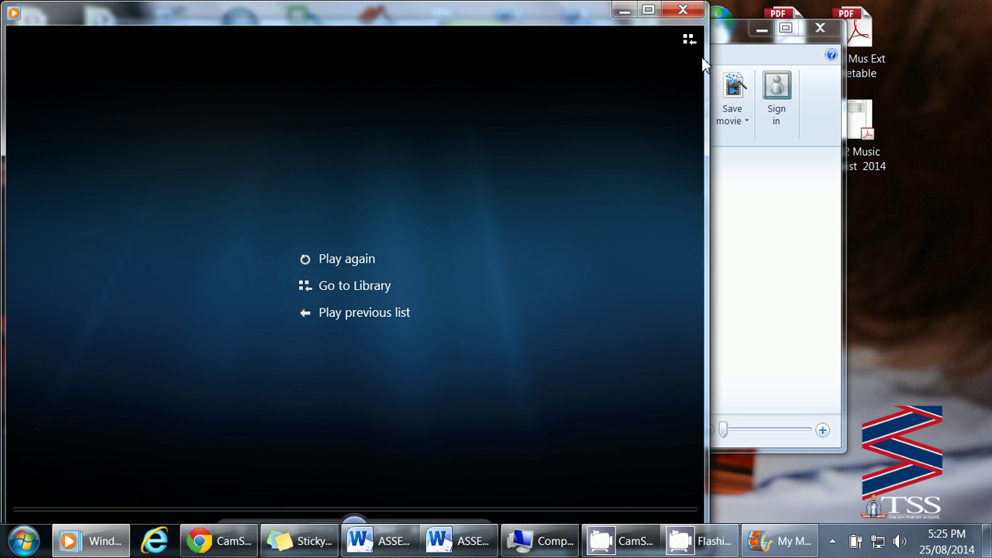
{"action": "left_click", "coordinate": [682, 10]}
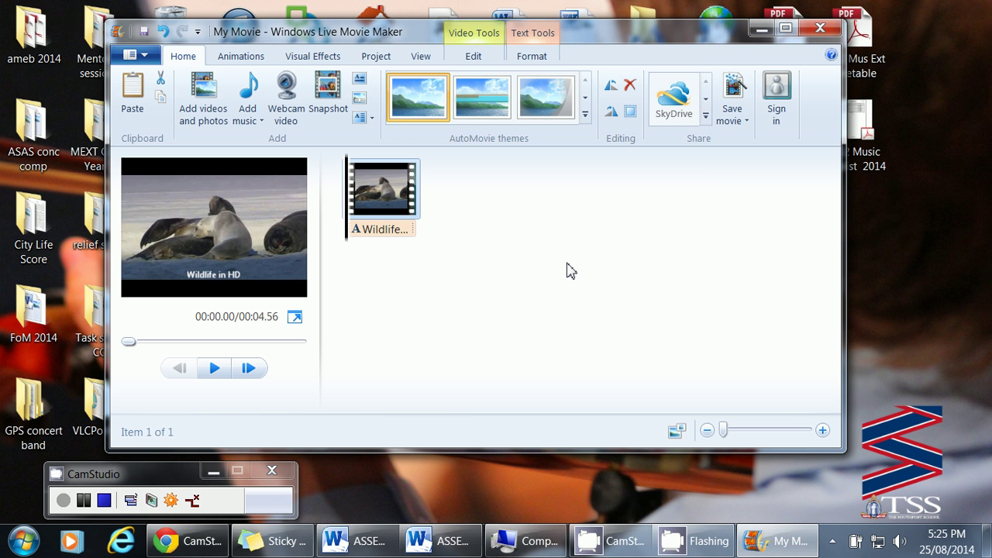
{"action": "left_click", "coordinate": [821, 30]}
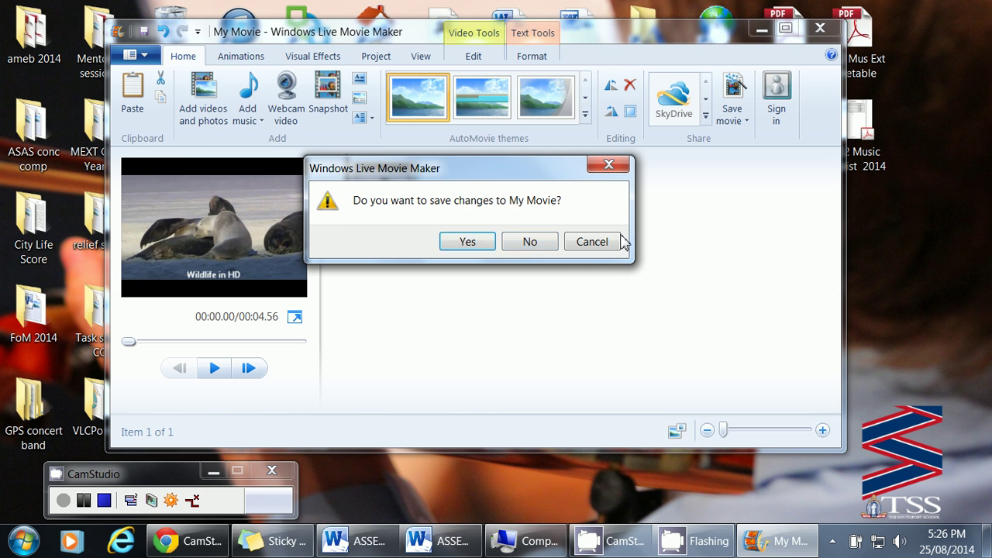
{"action": "left_click", "coordinate": [526, 241]}
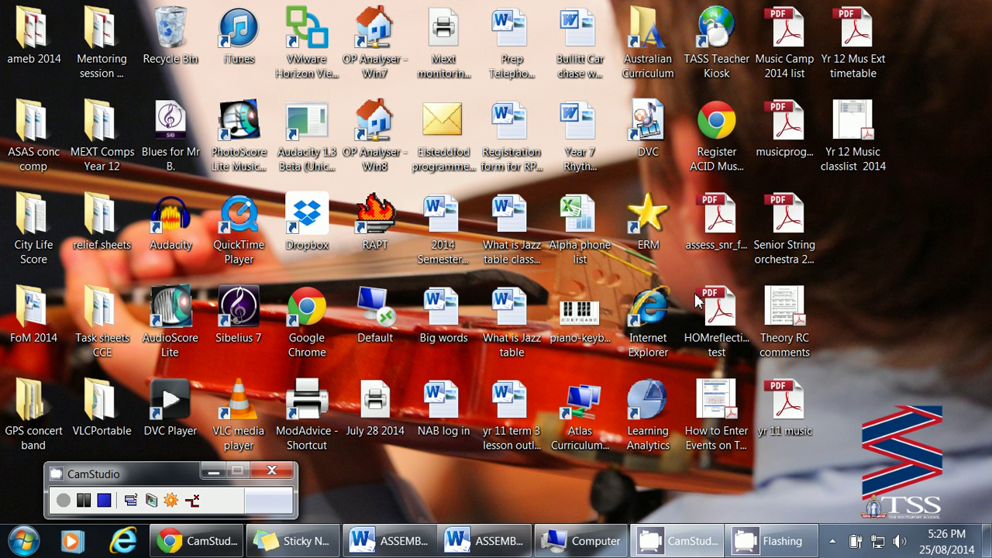